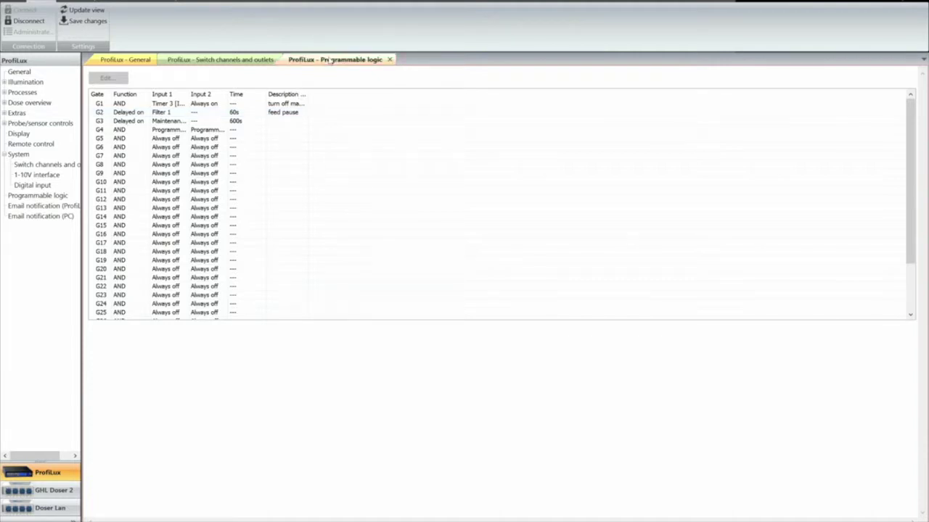
# Look over the switch channel and outlet assignments, and return to the programmable logic gates
pyautogui.click(57, 195)
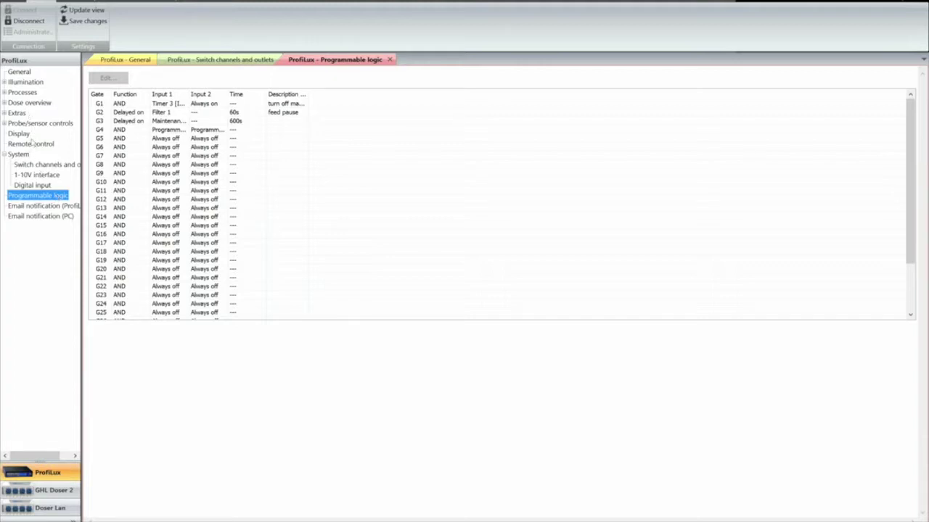
pyautogui.click(38, 164)
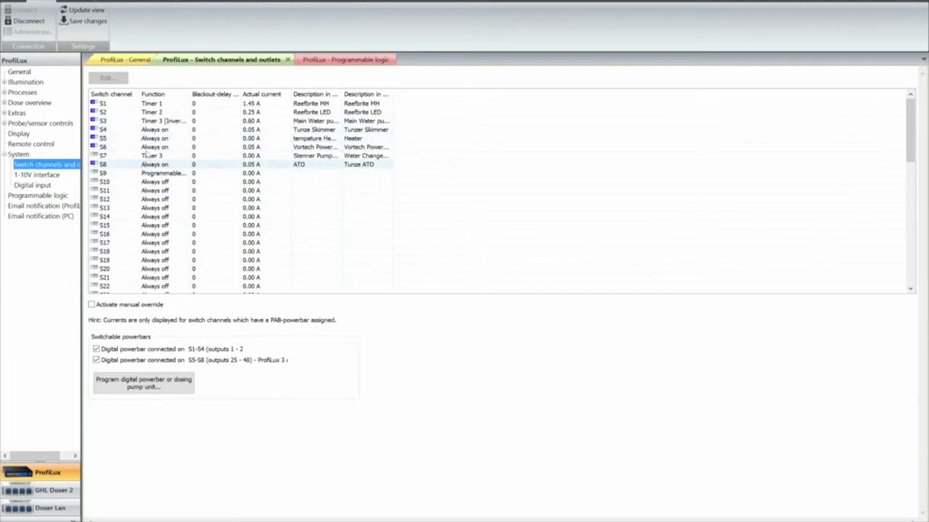
pyautogui.click(61, 196)
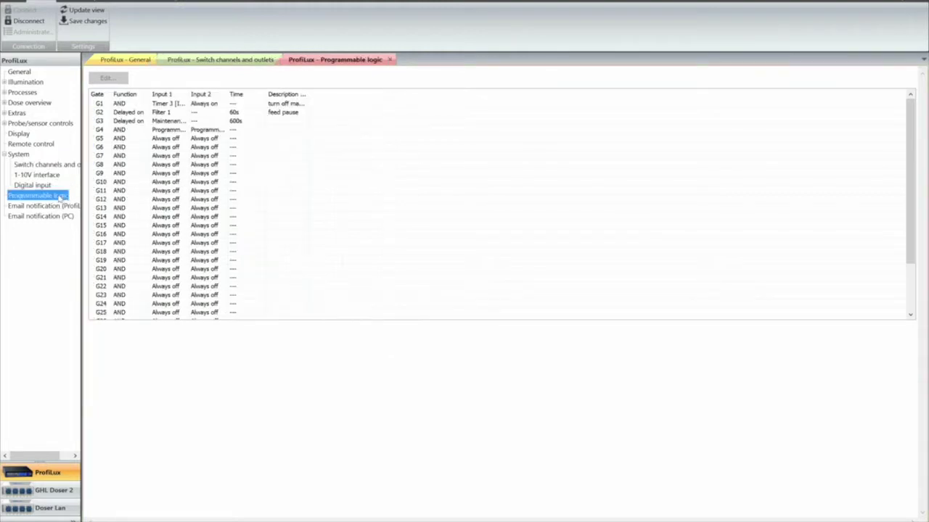
# Review gate G2's input, time, available functions and description in its programmable logic settings
pyautogui.doubleClick(182, 114)
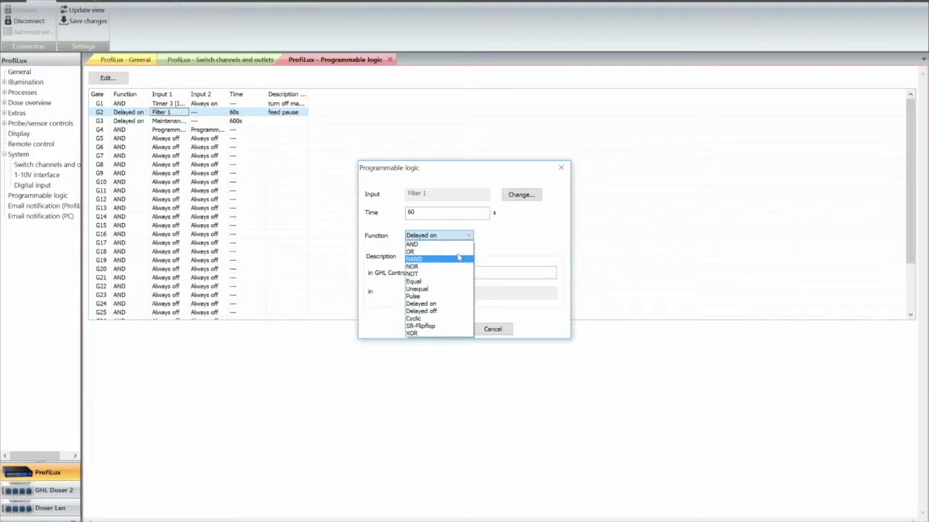
pyautogui.click(466, 235)
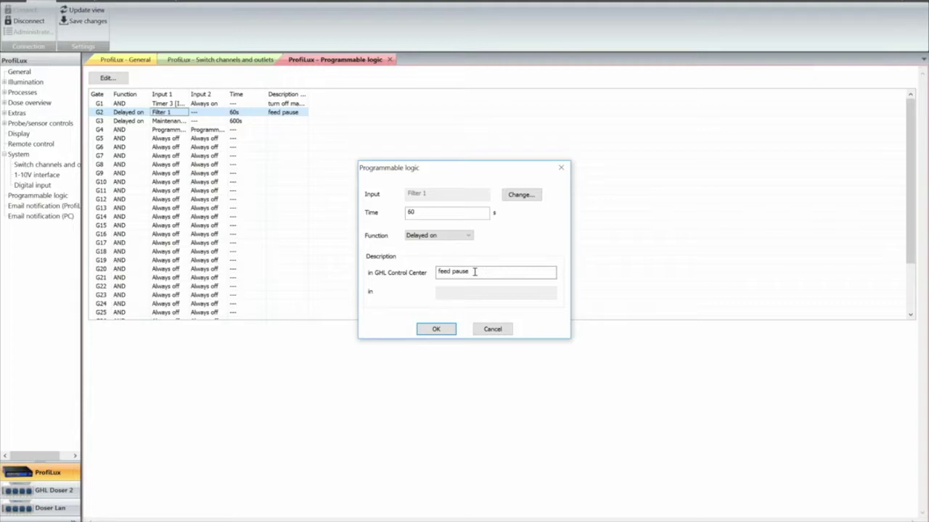
pyautogui.click(474, 271)
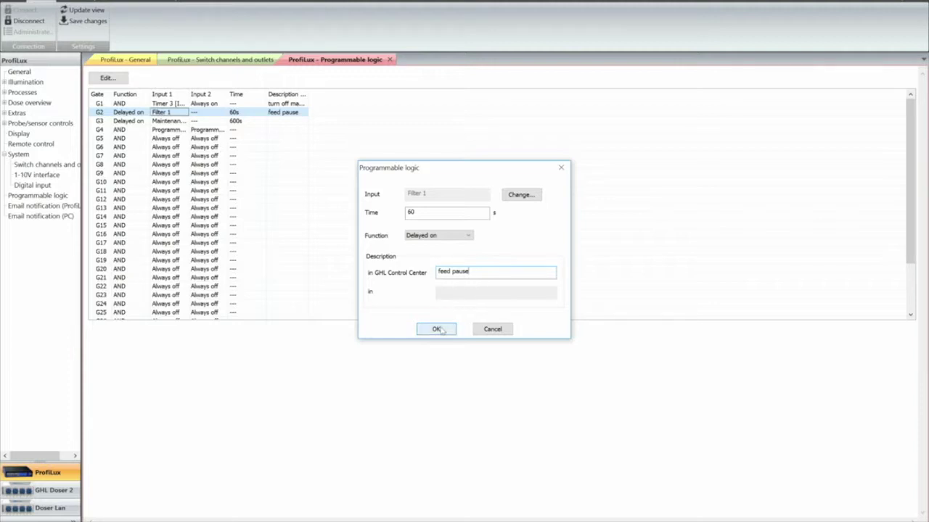
pyautogui.click(437, 330)
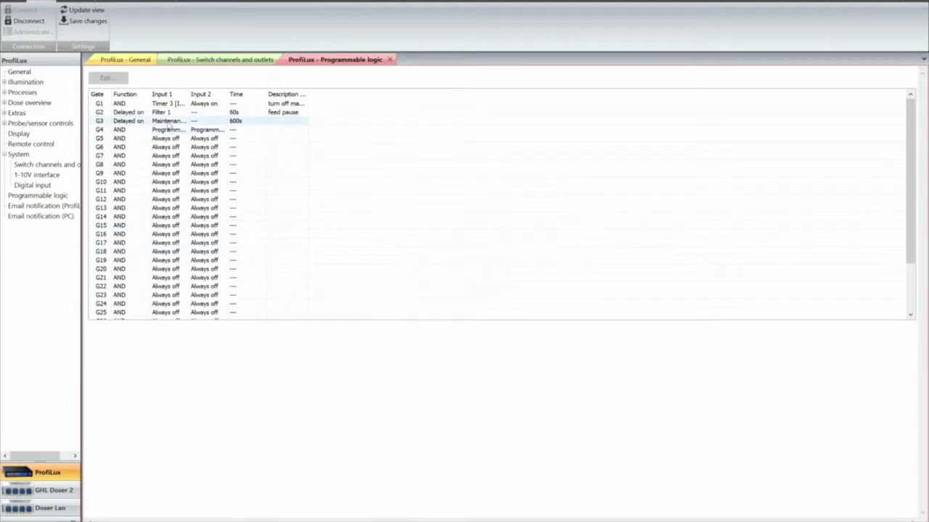
# Set the input of programmable logic gate G3 to Maintenance 1 with Invert enabled
pyautogui.click(167, 122)
pyautogui.doubleClick(167, 120)
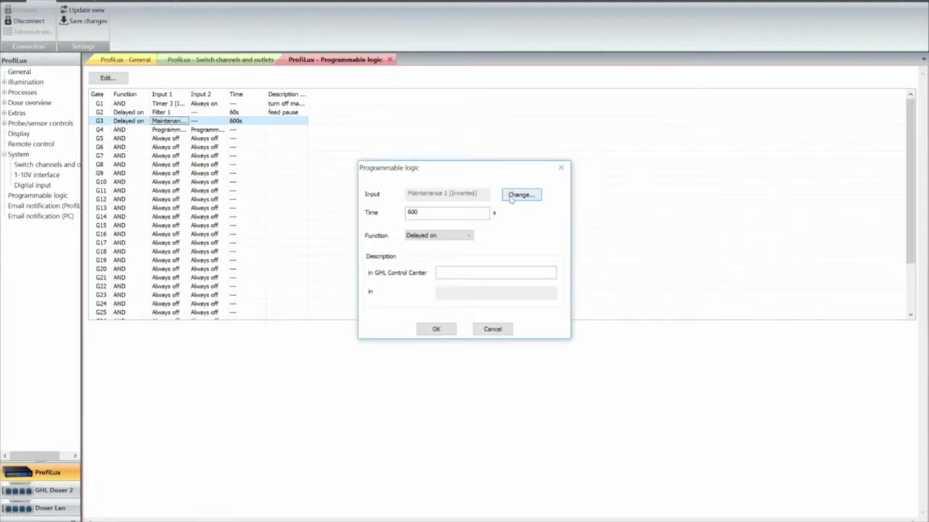
pyautogui.click(512, 200)
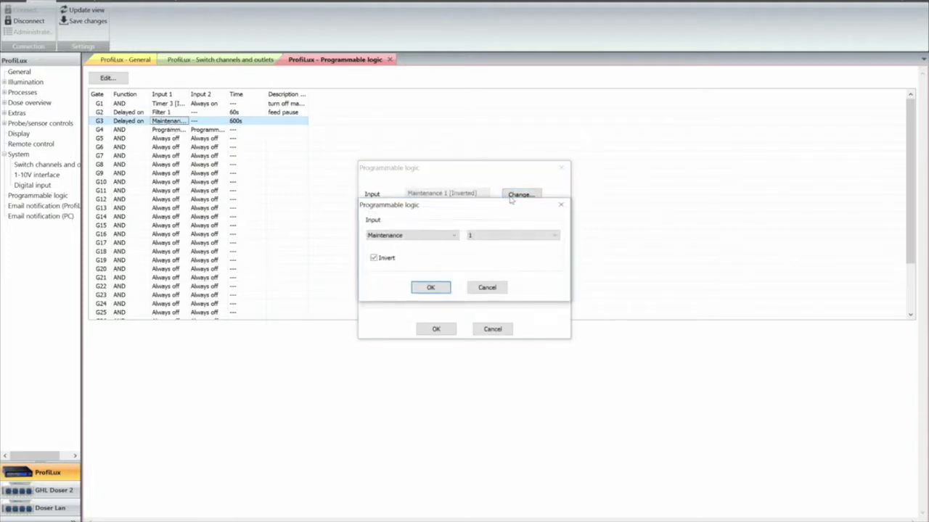
pyautogui.click(455, 237)
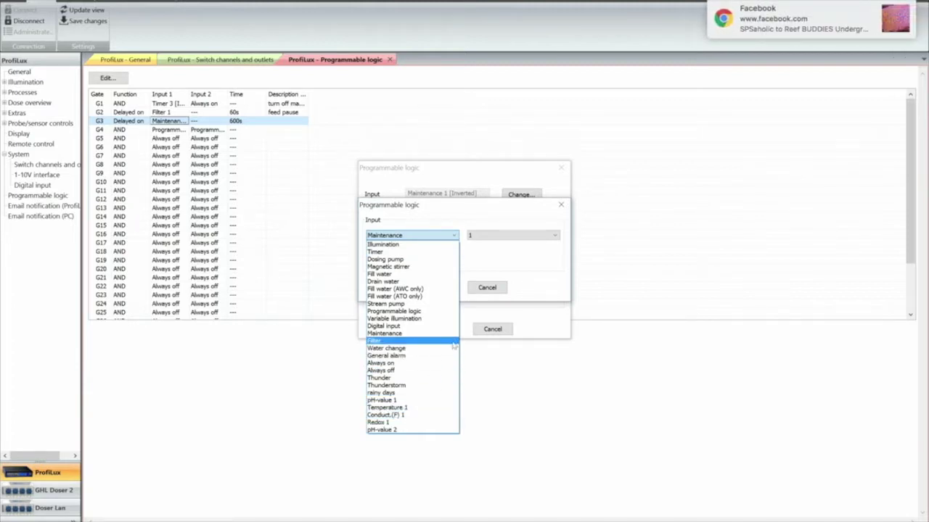
pyautogui.click(453, 334)
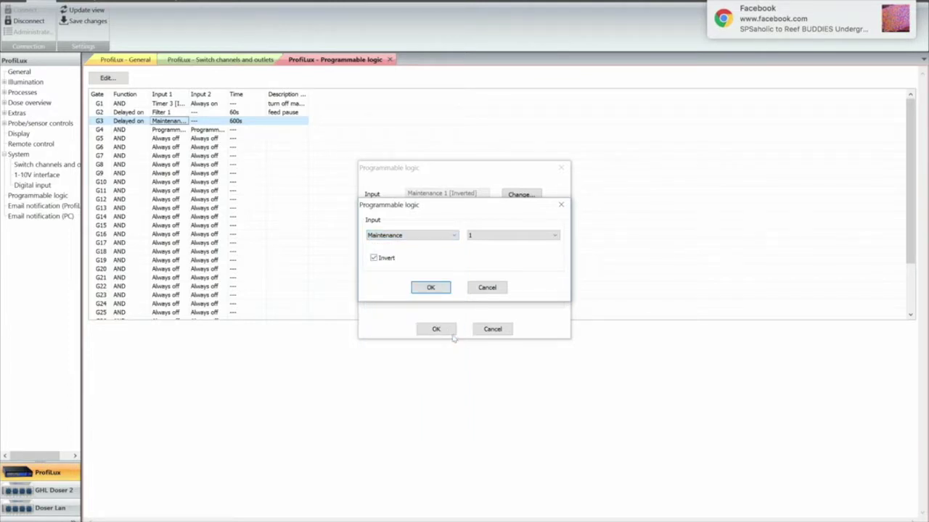
pyautogui.click(554, 237)
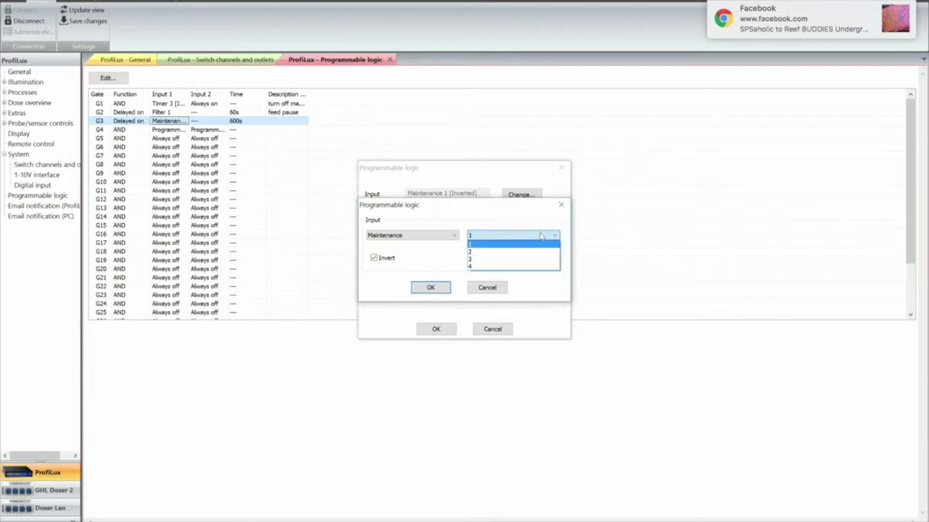
pyautogui.click(544, 235)
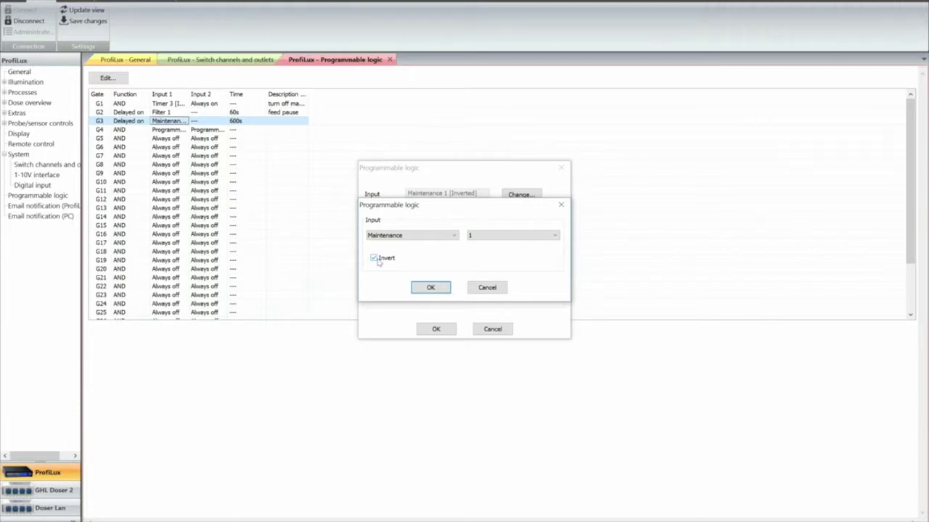
pyautogui.click(426, 287)
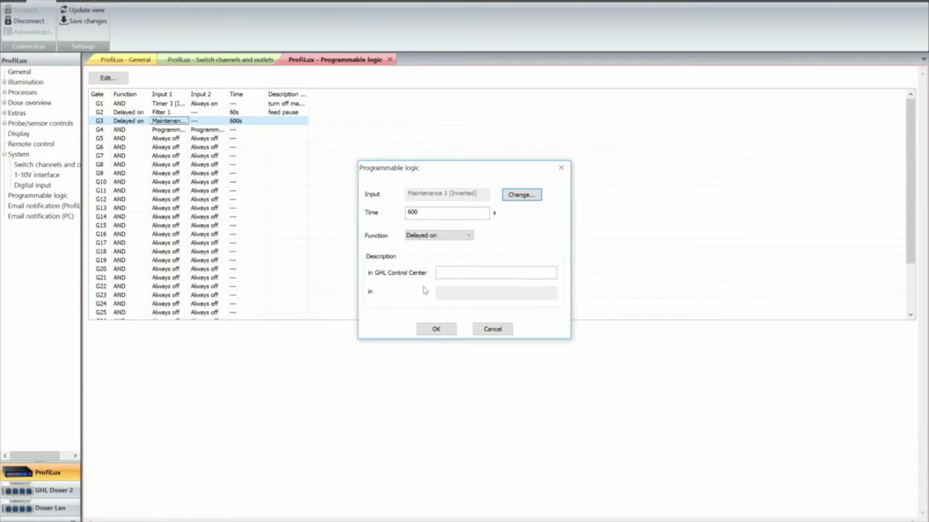
# Enter "Maintenace" as gate G3's description, select Delayed on as its function, and apply the gate settings
pyautogui.click(442, 271)
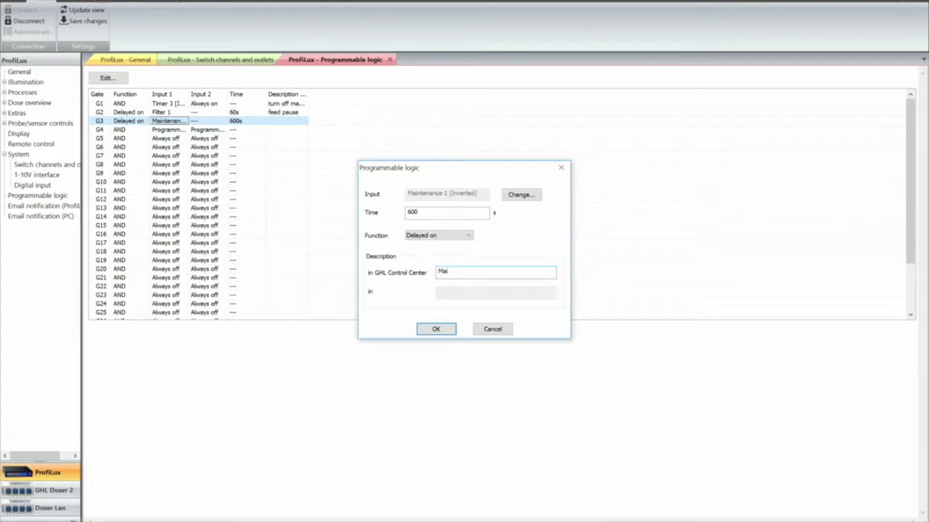
pyautogui.write('aintenace')
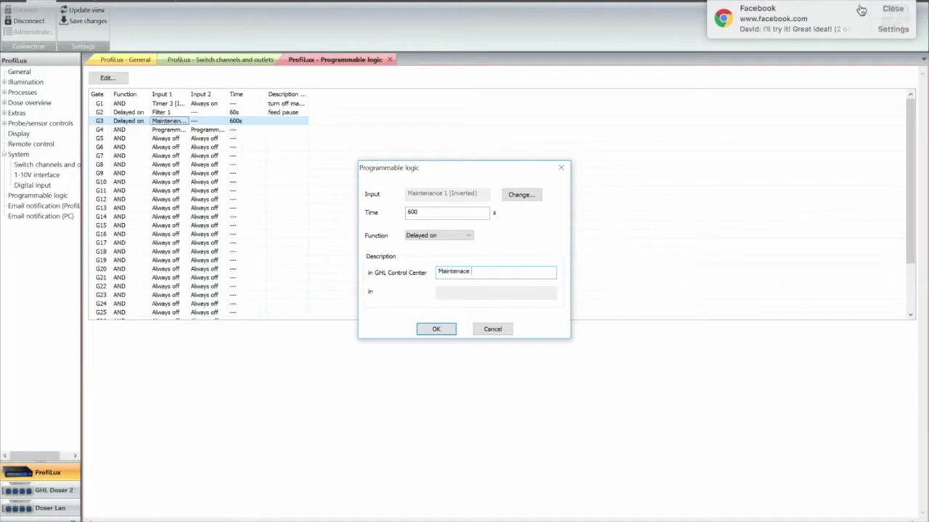
pyautogui.click(889, 13)
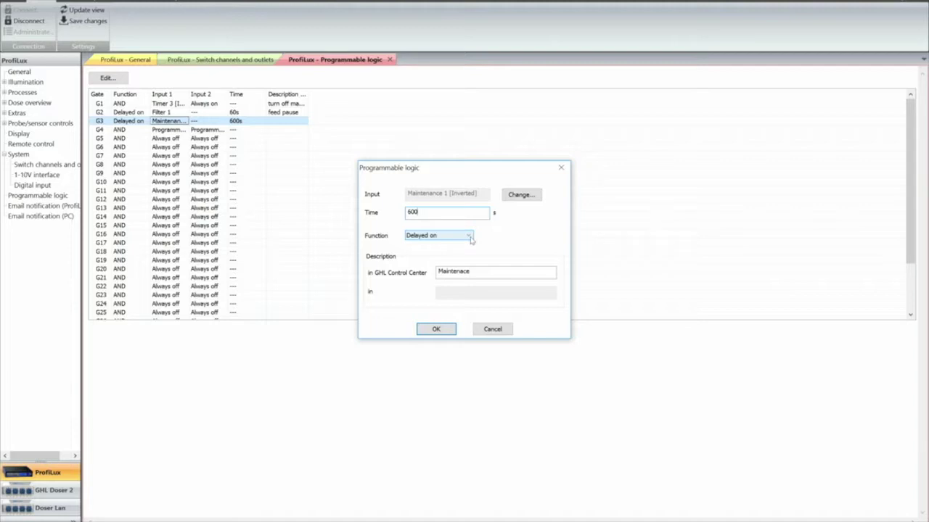
pyautogui.click(470, 238)
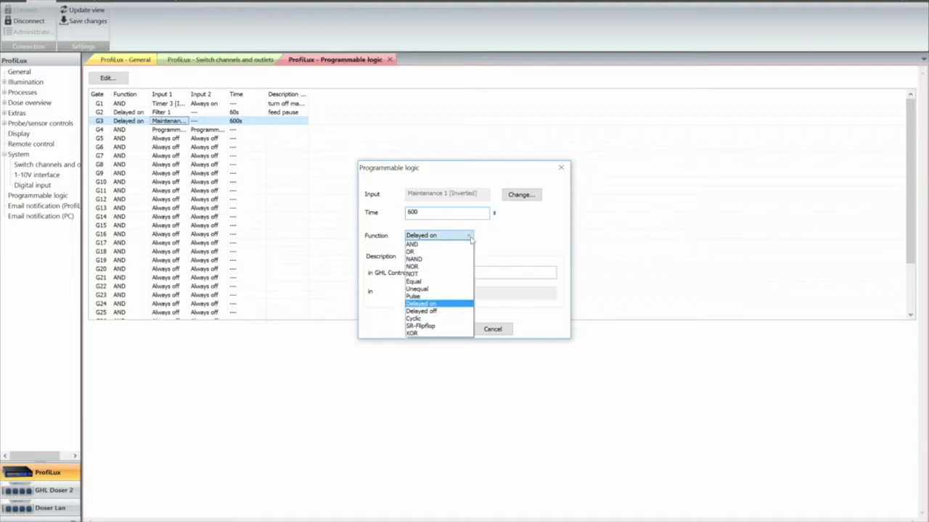
pyautogui.click(452, 307)
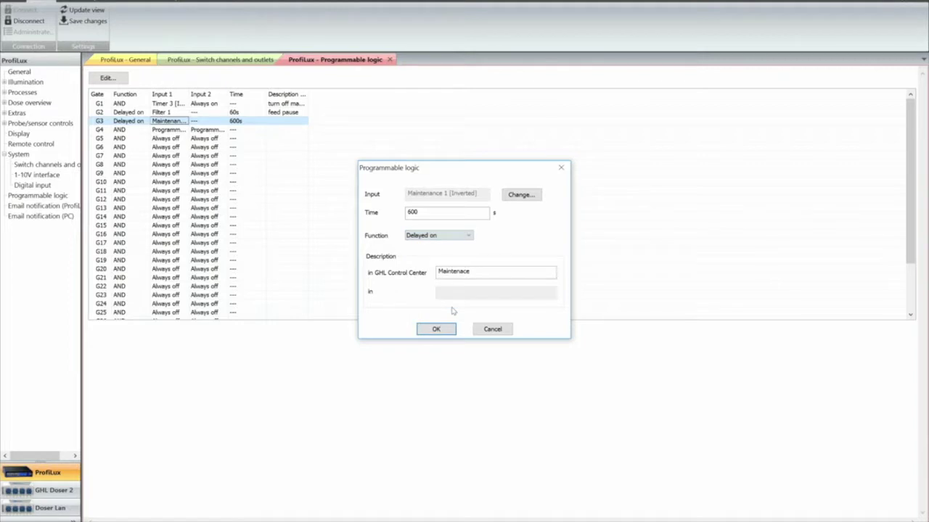
pyautogui.click(444, 330)
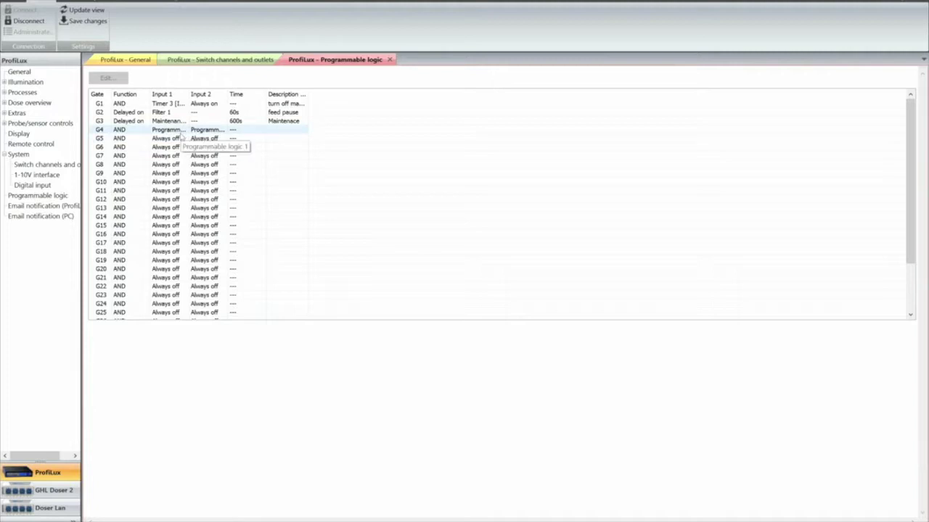
# Set Input 1 of gate G4 to Programmable logic 1 without inverting it
pyautogui.click(181, 132)
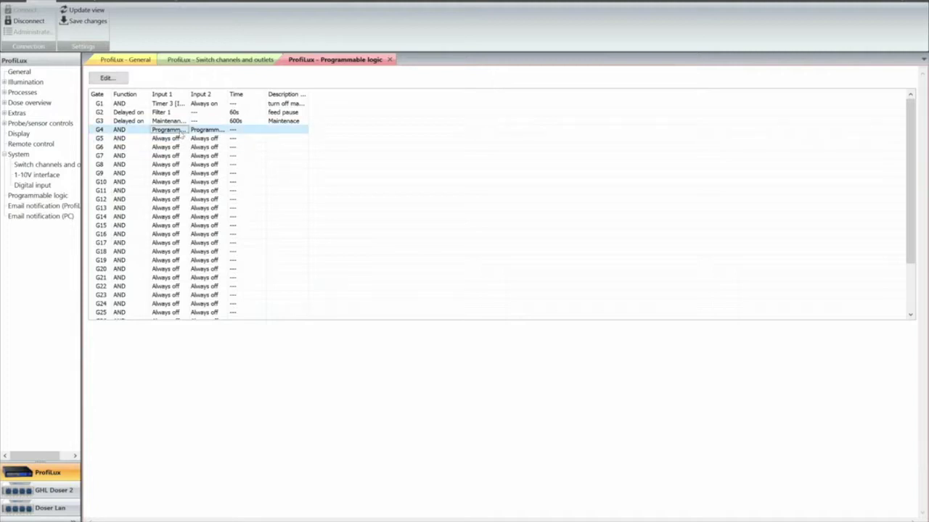
pyautogui.doubleClick(181, 132)
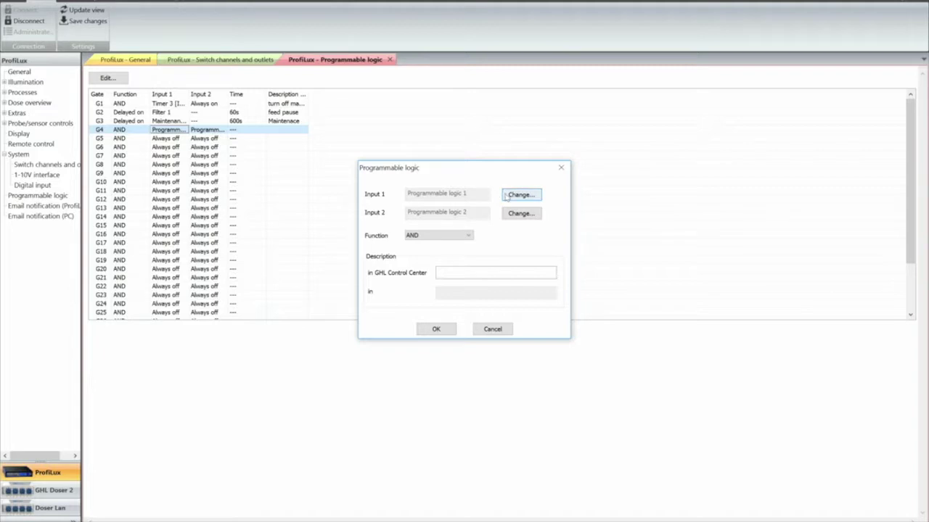
pyautogui.click(507, 196)
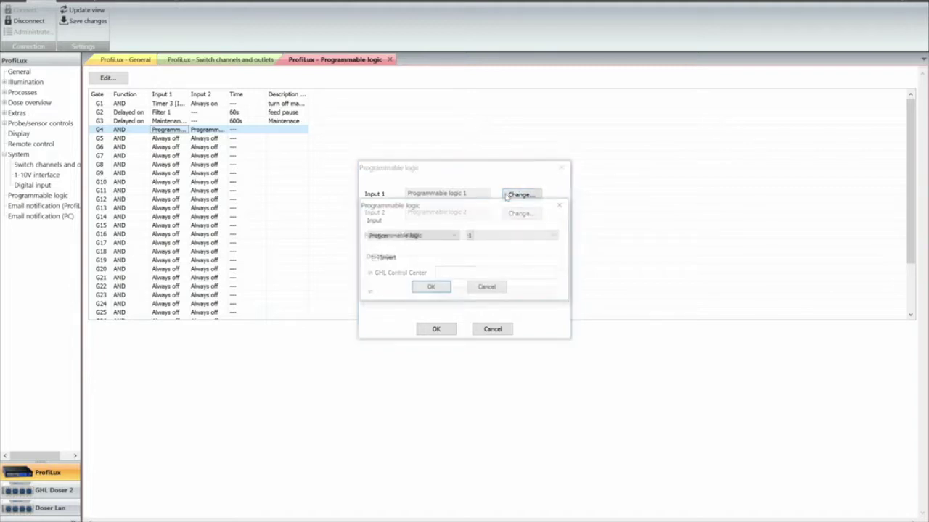
pyautogui.click(452, 236)
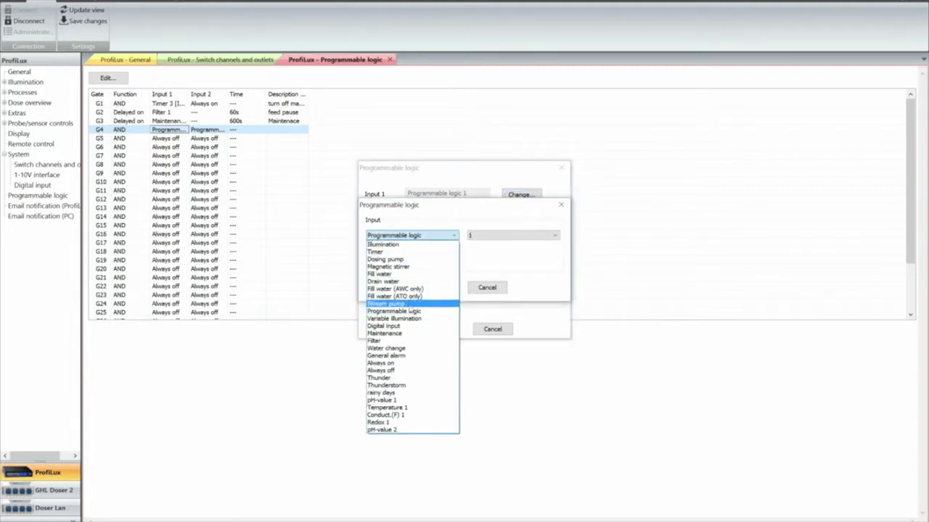
pyautogui.click(412, 313)
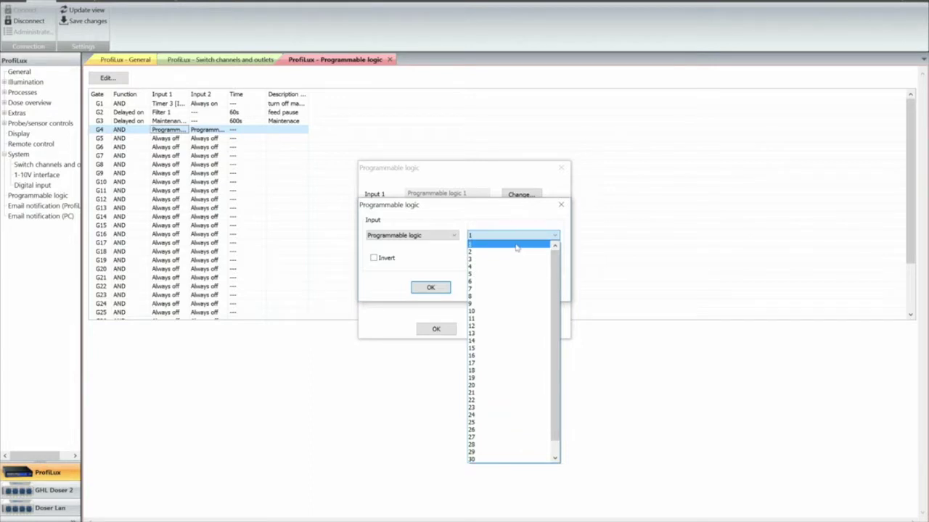
pyautogui.click(517, 245)
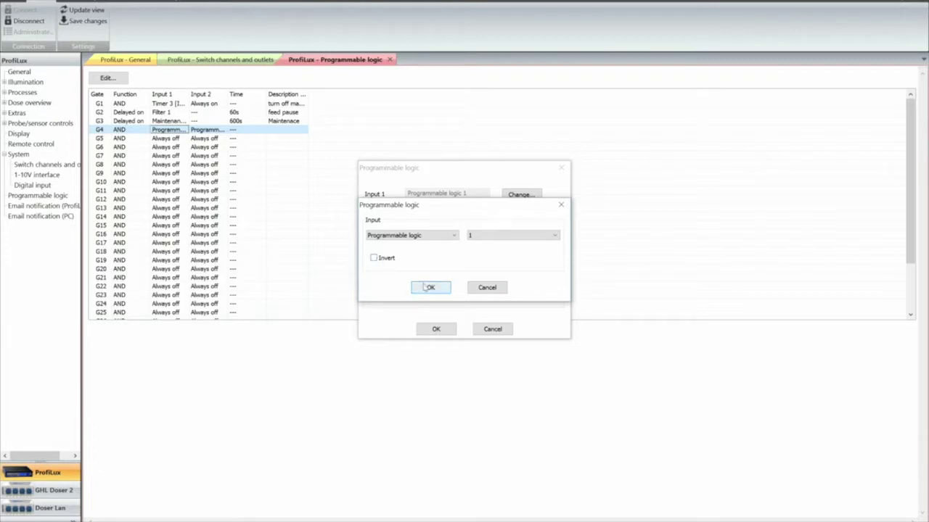
pyautogui.click(430, 288)
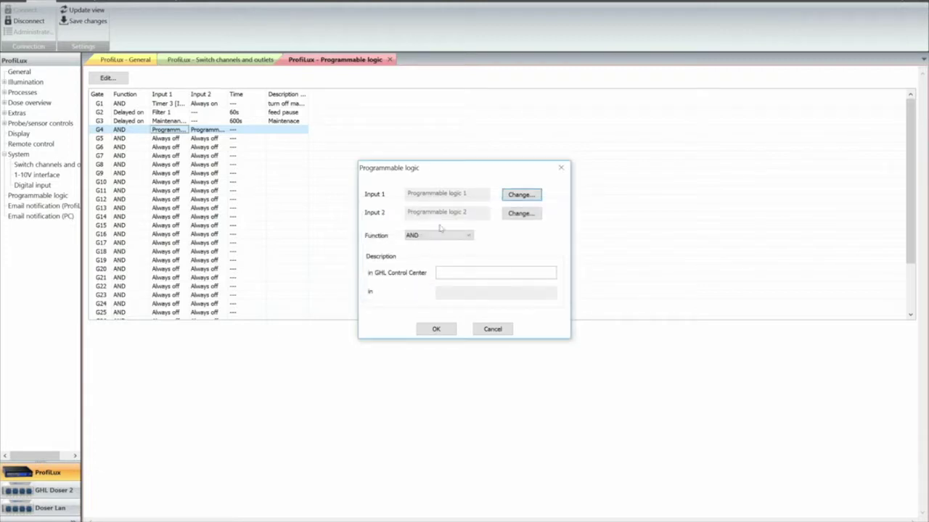
# Set Input 2 of gate G4 to Programmable logic 2, choose the AND function, and apply the gate settings
pyautogui.click(519, 214)
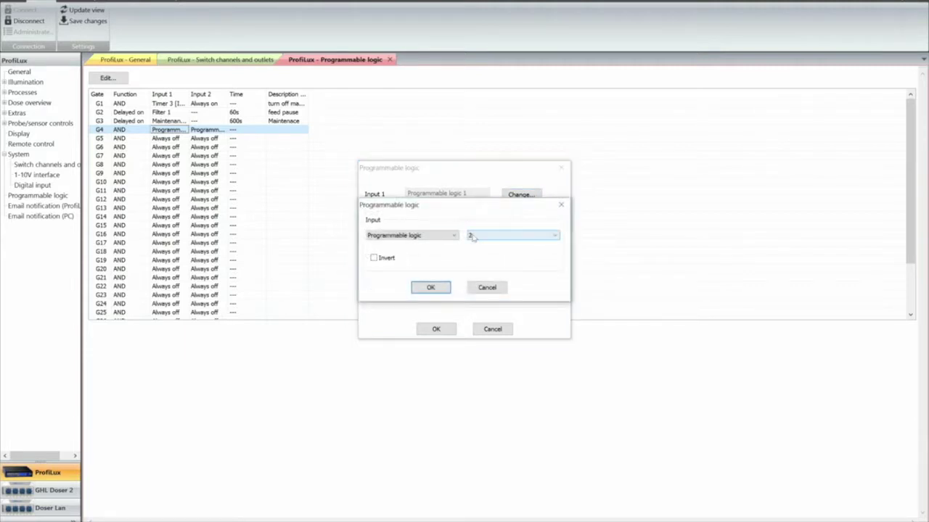
pyautogui.click(456, 237)
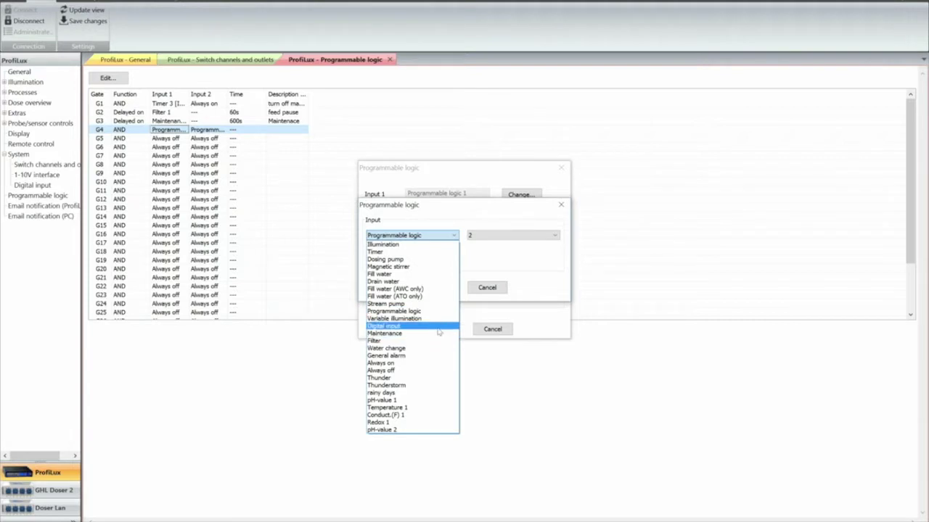
pyautogui.click(439, 312)
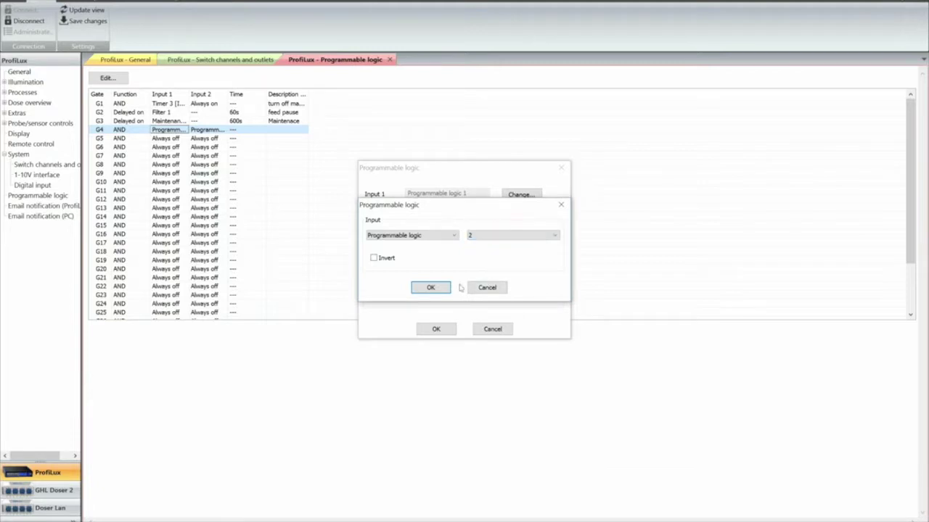
pyautogui.click(446, 290)
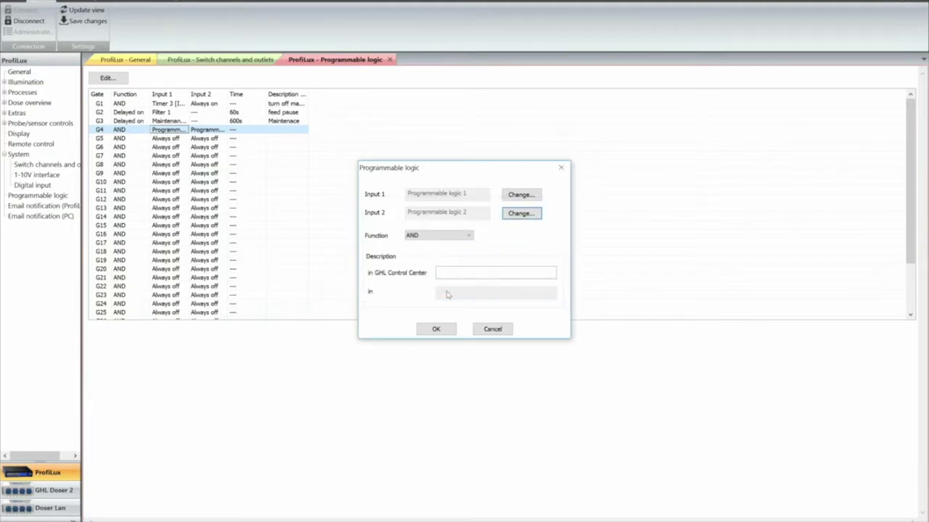
pyautogui.click(471, 237)
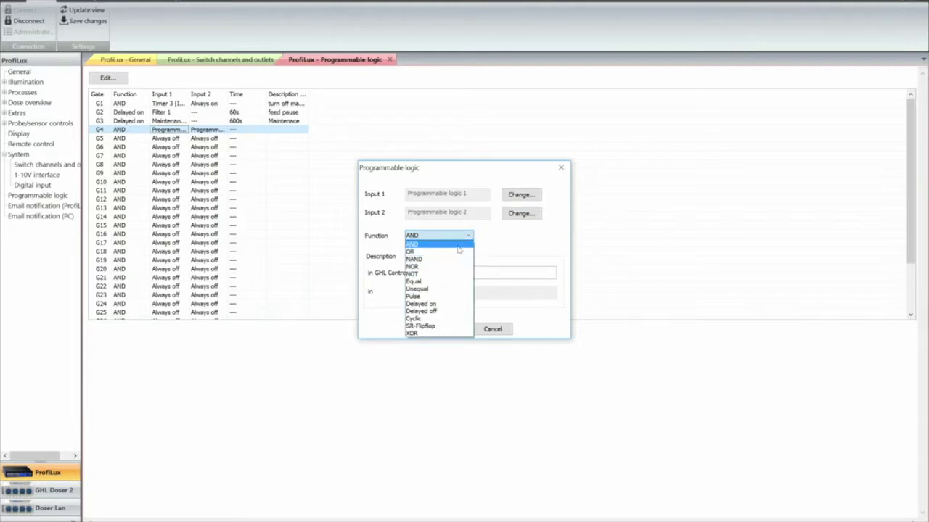
pyautogui.click(458, 247)
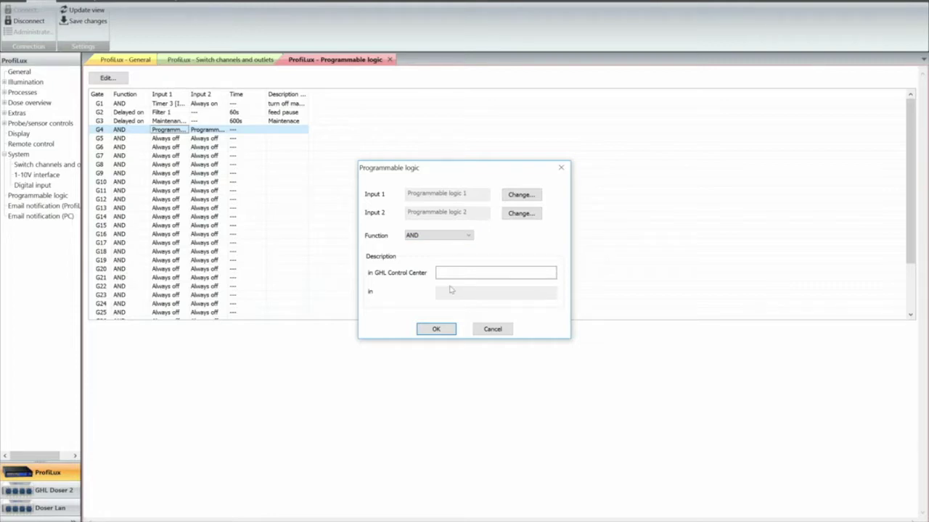
pyautogui.click(441, 331)
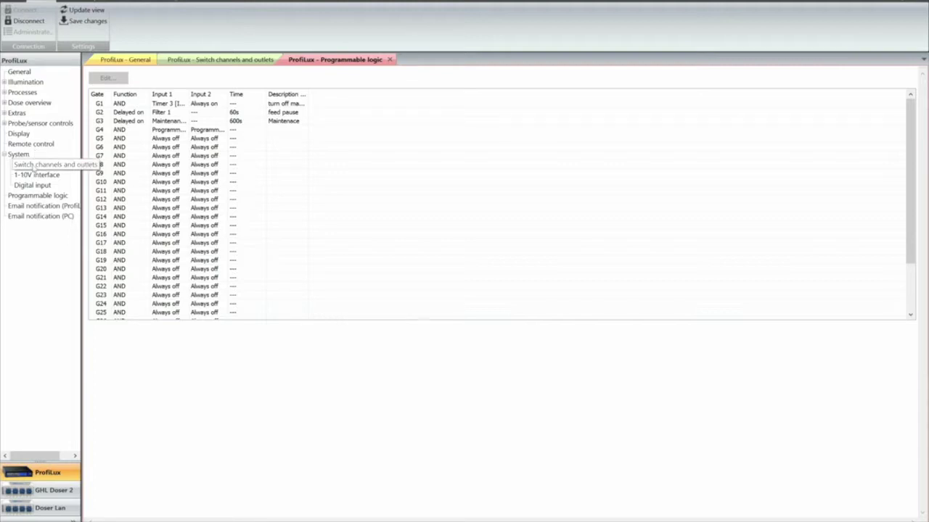
# Open the switch channel overview and set the function of switch channel S9 to Programmable logic 3
pyautogui.click(34, 166)
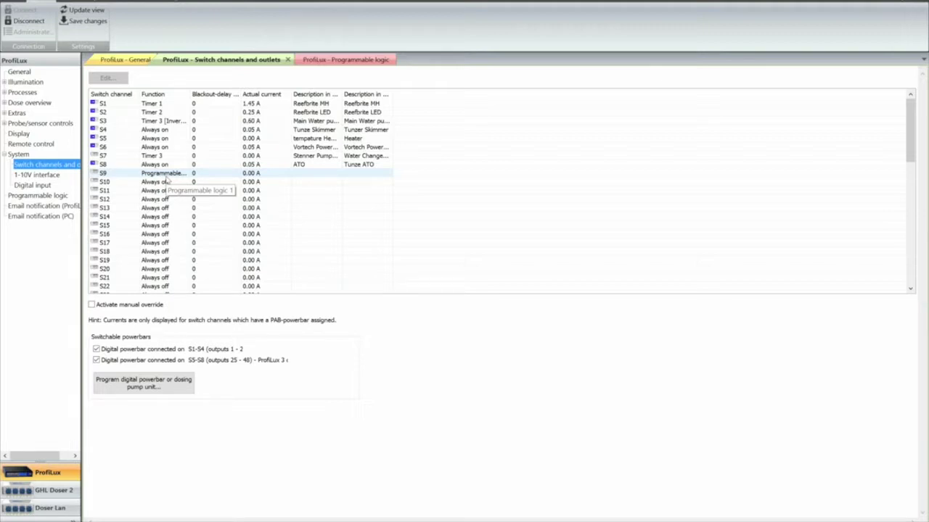
pyautogui.click(166, 174)
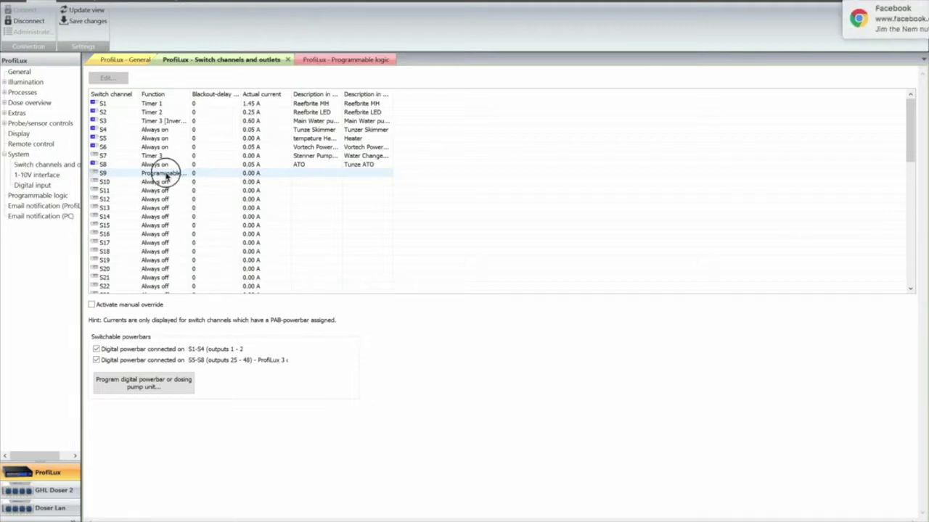
pyautogui.click(166, 174)
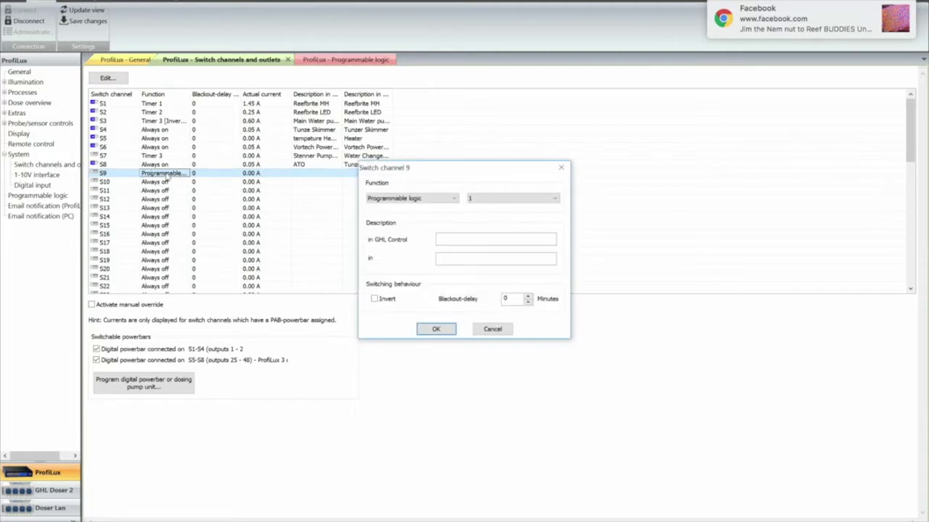
pyautogui.click(555, 200)
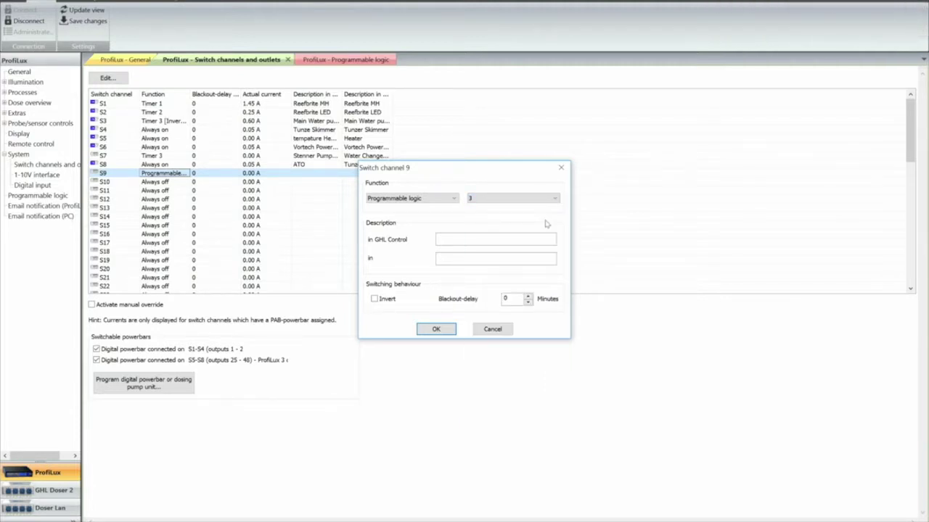
# Enter "delay skimmer" as switch channel S9's description in GHL Control and apply the channel settings
pyautogui.click(490, 243)
pyautogui.write('delay skimmer')
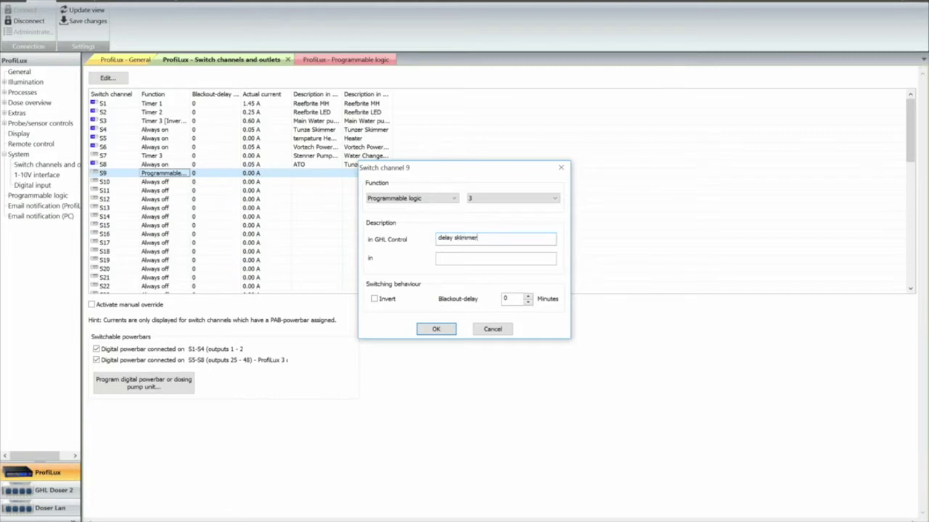
pyautogui.click(447, 331)
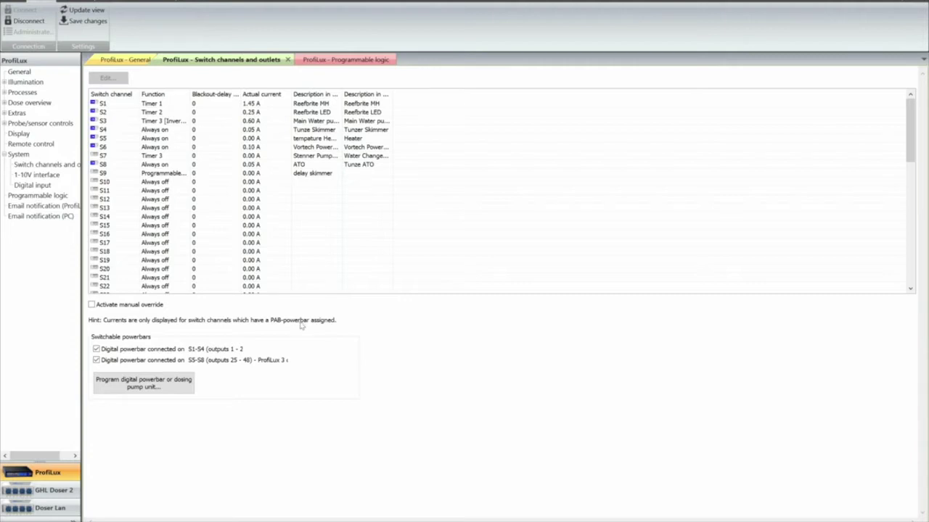
# Reopen switch channel S9's settings to review its assigned programmable logic and description, and close them
pyautogui.click(168, 174)
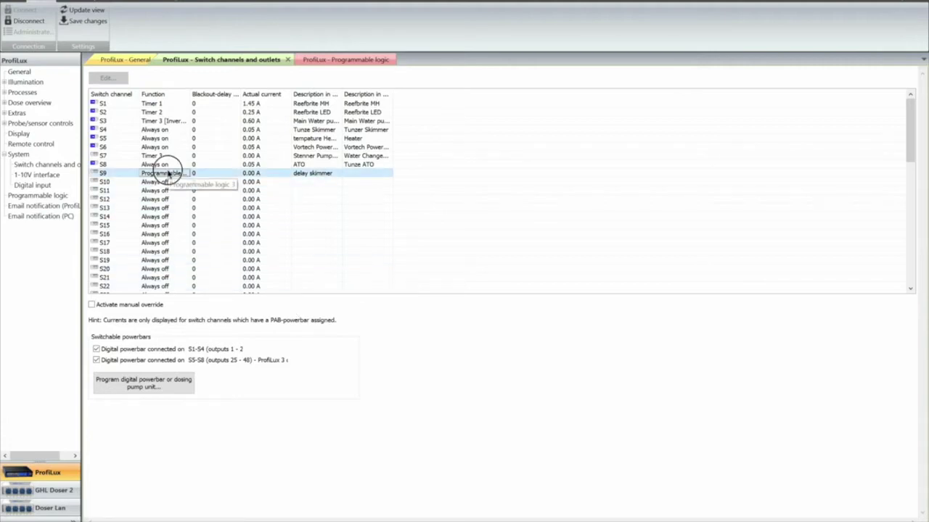
pyautogui.doubleClick(170, 175)
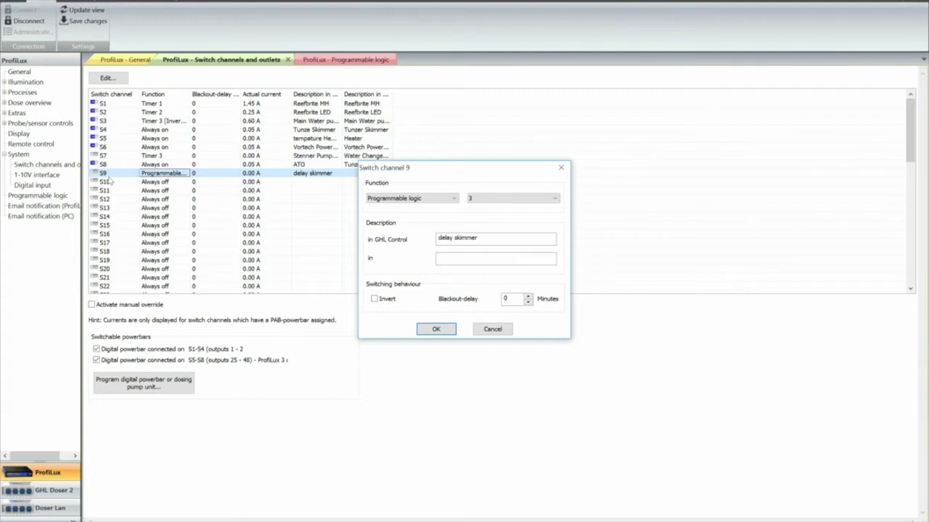
pyautogui.click(424, 331)
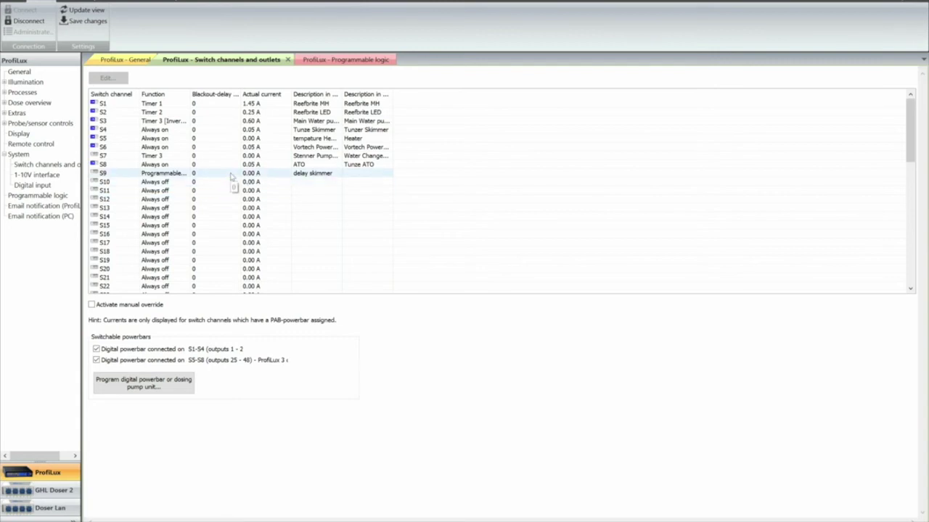
pyautogui.click(231, 176)
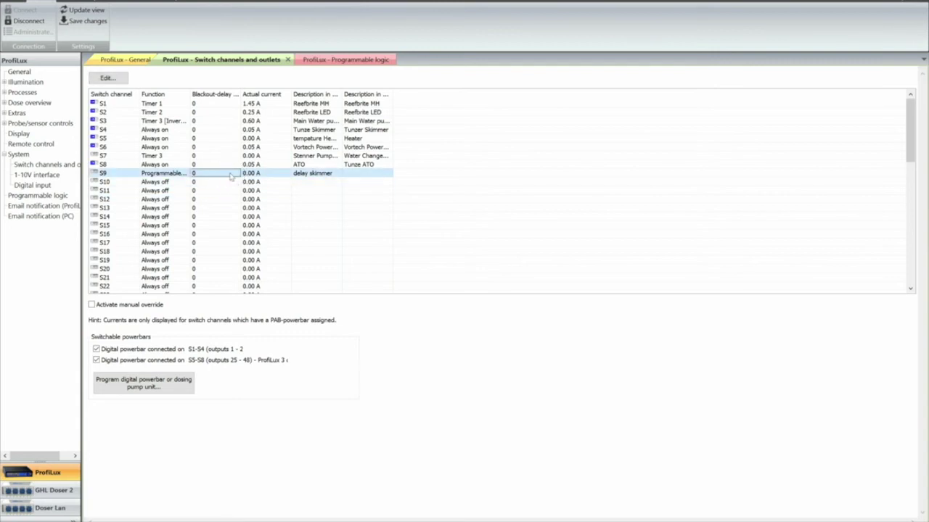